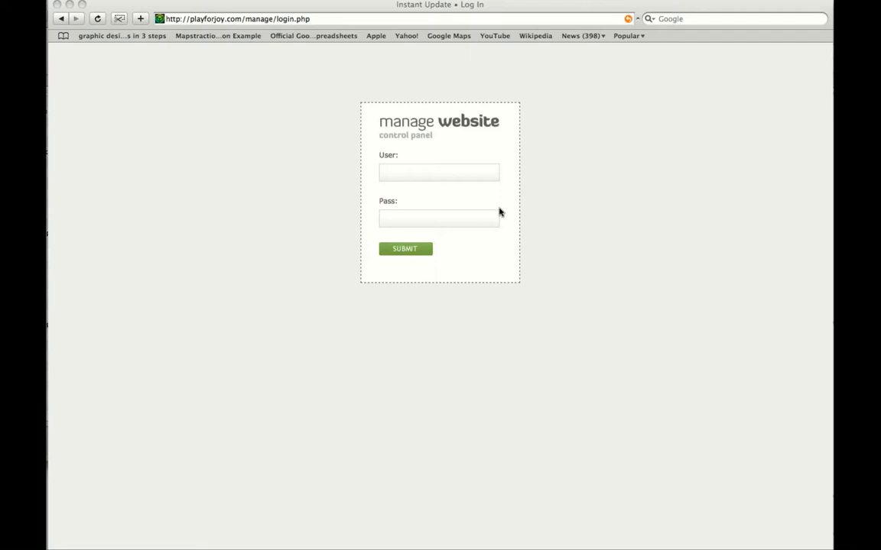
# - Put the cursor in the User field of the manage website login form
pyautogui.click(472, 176)
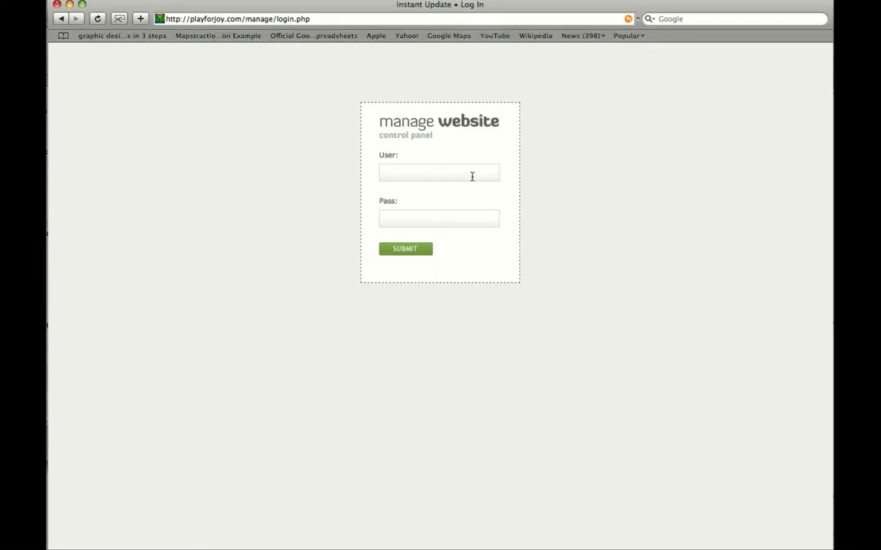
pyautogui.click(472, 177)
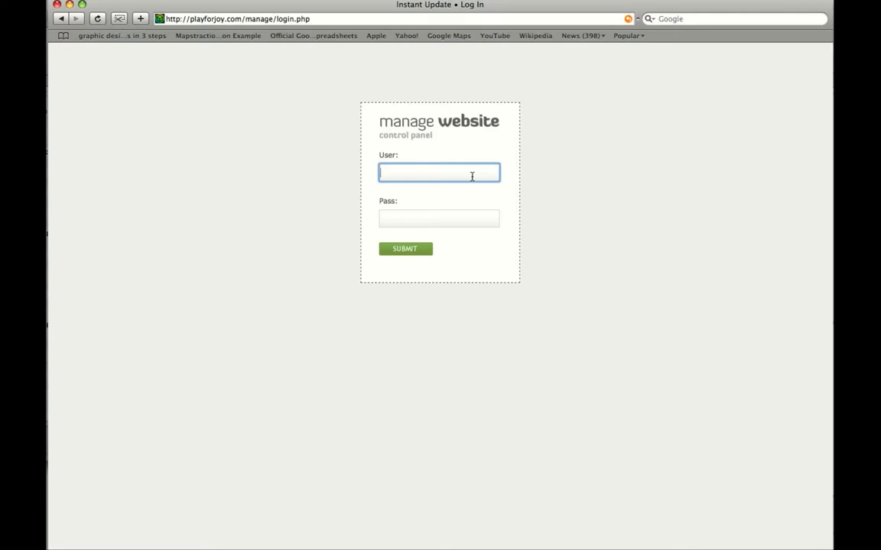
# - Log in to the control panel as admin with the account password
pyautogui.write('admin')
pyautogui.press('Tab')
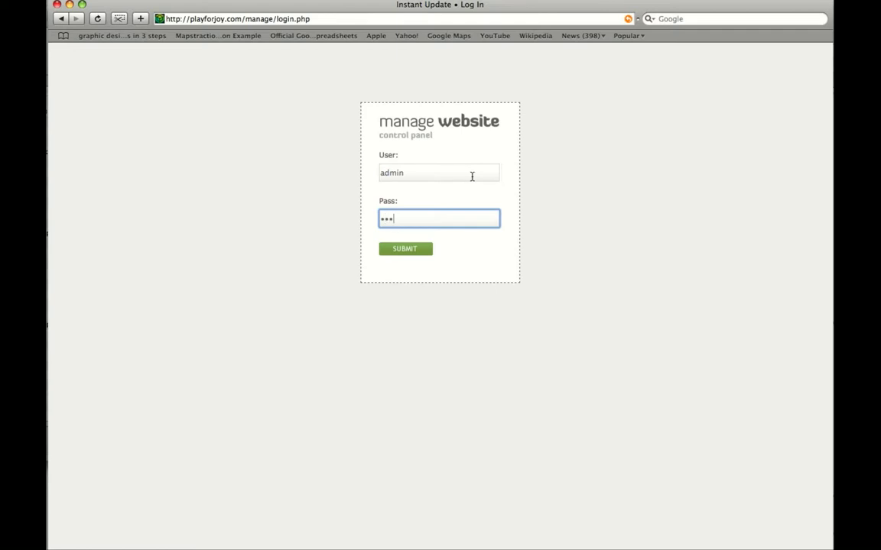
pyautogui.press('Return')
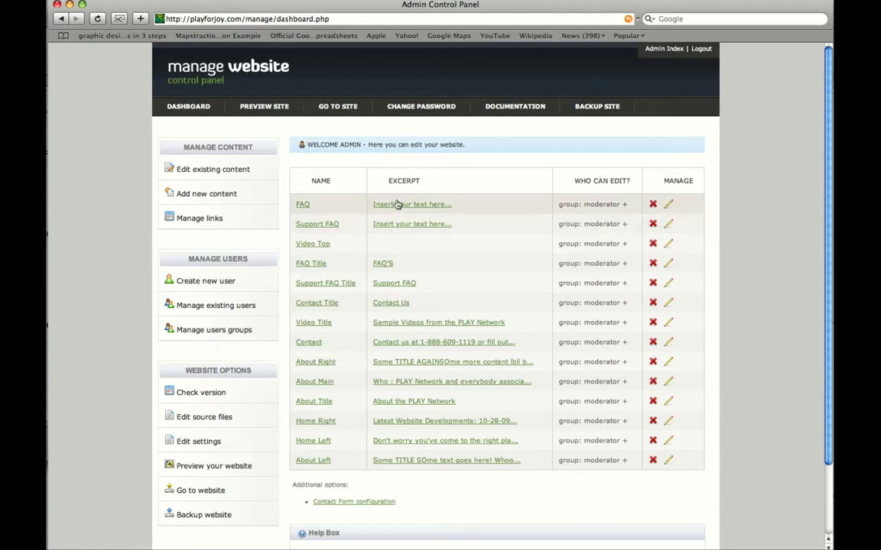
# - Open the FAQ block and add the lines 'Add more text...' and 'Add more text' below it
pyautogui.click(303, 206)
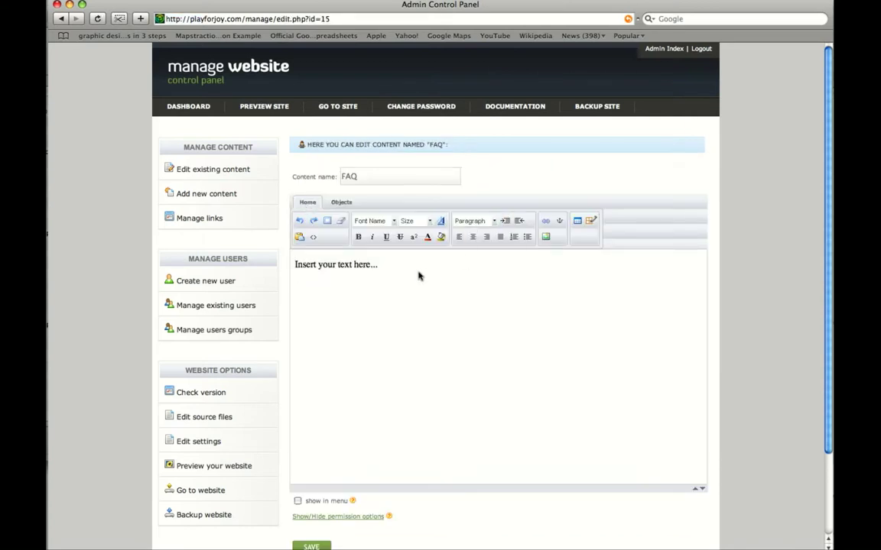
pyautogui.moveTo(384, 266); pyautogui.dragTo(378, 289)
pyautogui.click(446, 302)
pyautogui.press('Return')
pyautogui.write('Add more text...')
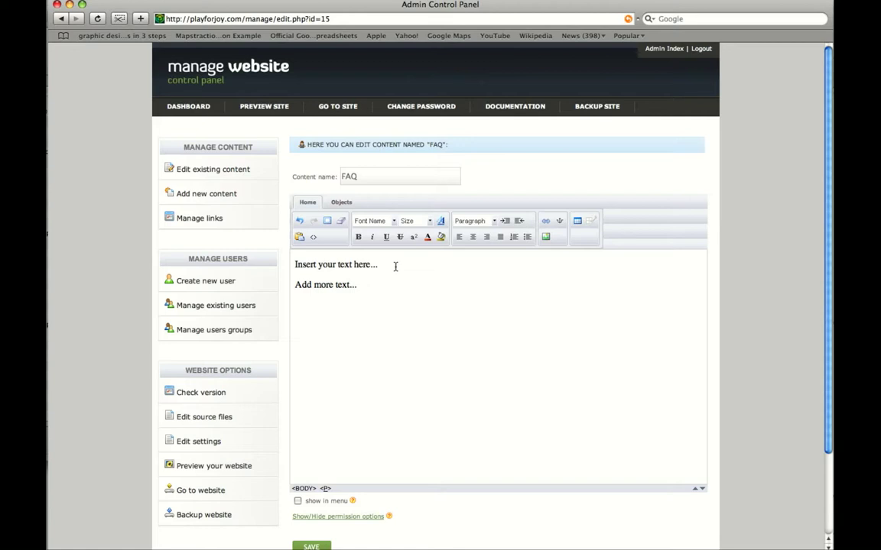
pyautogui.press('Return')
pyautogui.write('Add more th')
# - Make the last FAQ line, 'Add more text', a Heading 2
pyautogui.moveTo(356, 306); pyautogui.dragTo(269, 303)
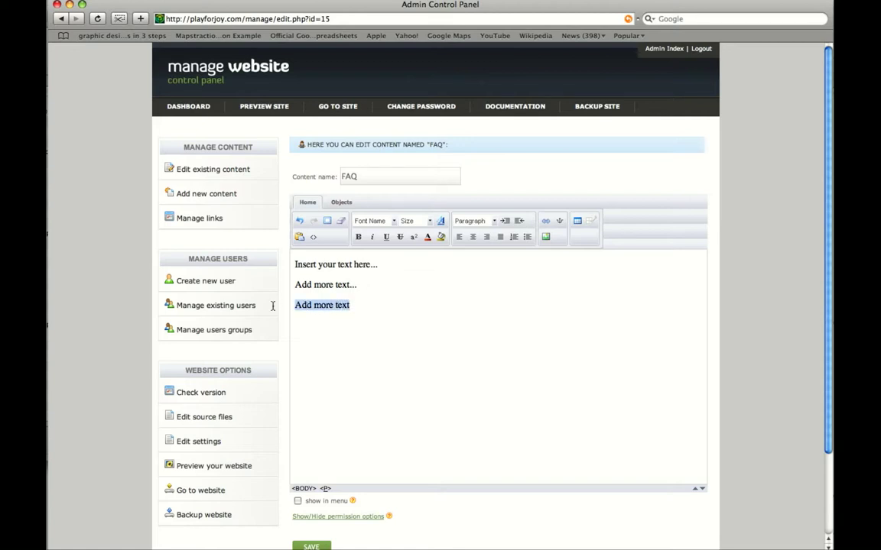
pyautogui.click(493, 221)
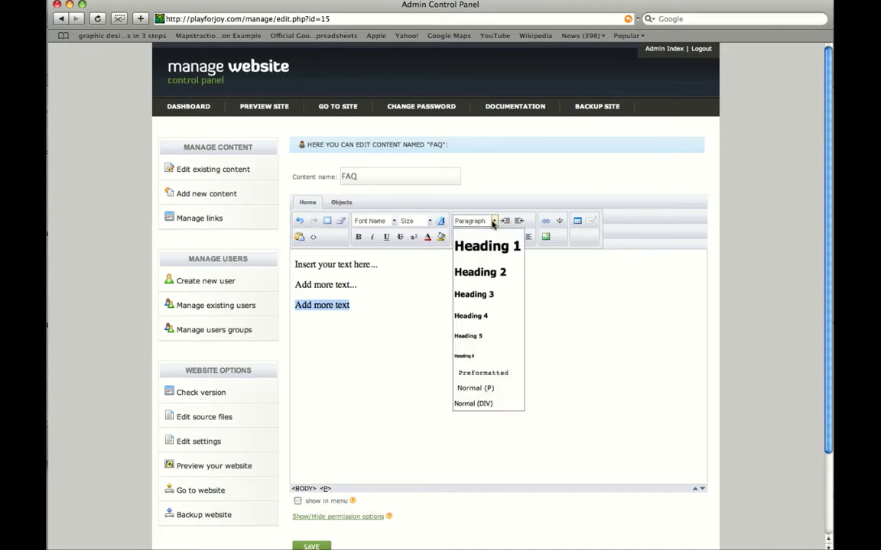
pyautogui.click(480, 272)
pyautogui.moveTo(379, 309); pyautogui.dragTo(281, 292)
pyautogui.click(495, 222)
pyautogui.click(493, 272)
pyautogui.click(388, 312)
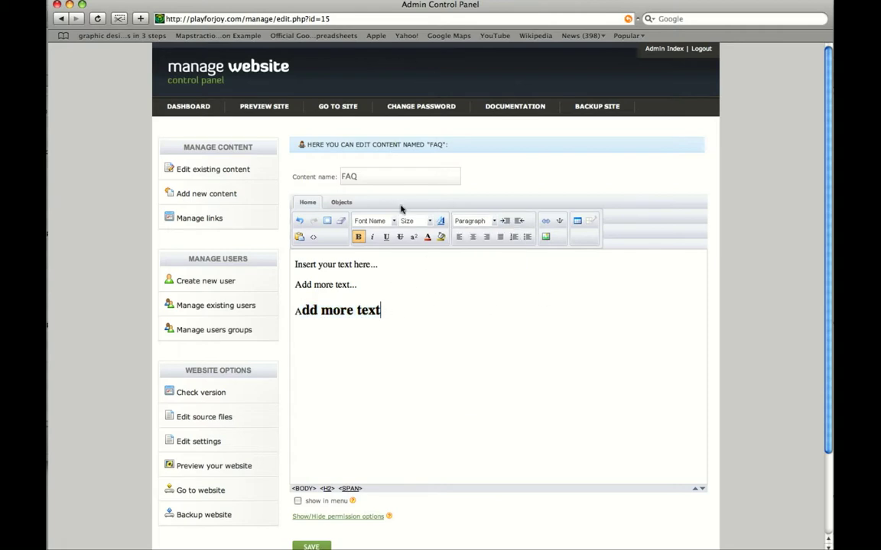
# - Set the 'Add more text' heading's font to Courier New
pyautogui.moveTo(390, 310); pyautogui.dragTo(259, 275)
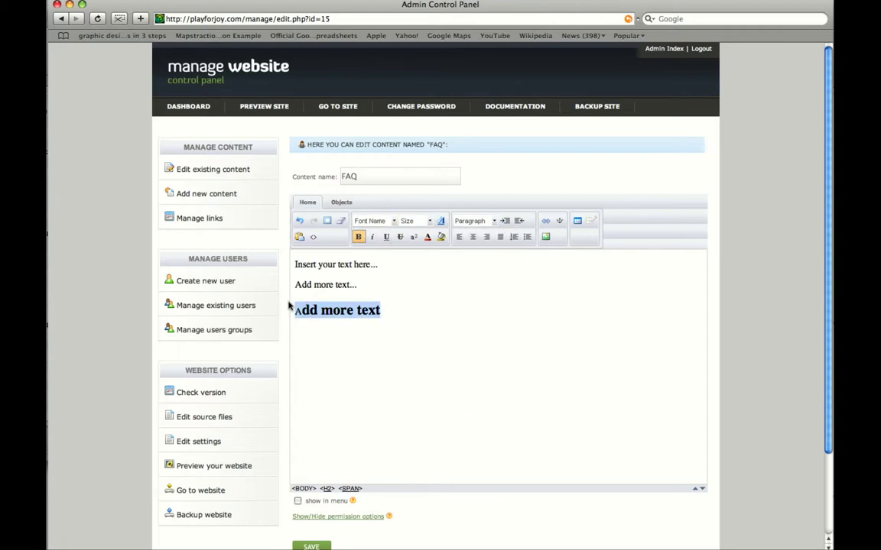
pyautogui.click(393, 222)
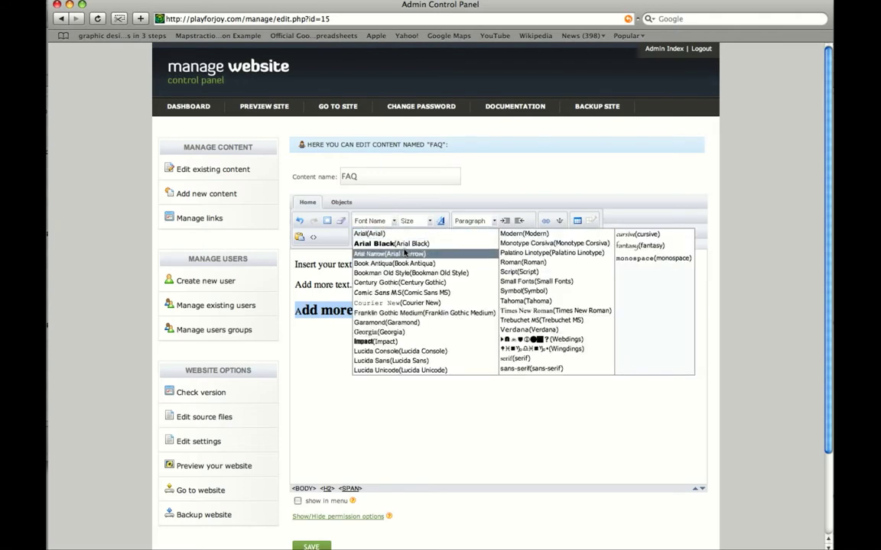
pyautogui.click(410, 303)
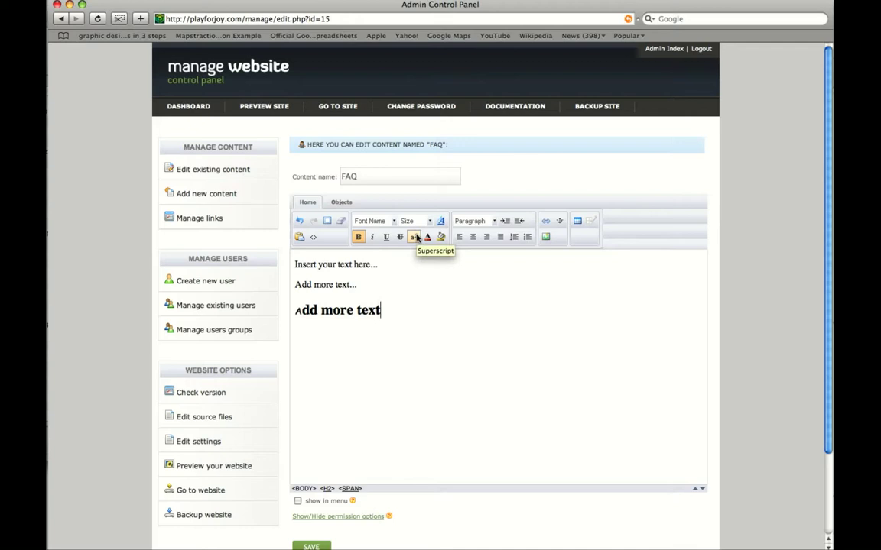
# - Save the edited FAQ content from the bottom of the editor
pyautogui.scroll(-2, 315, 458)
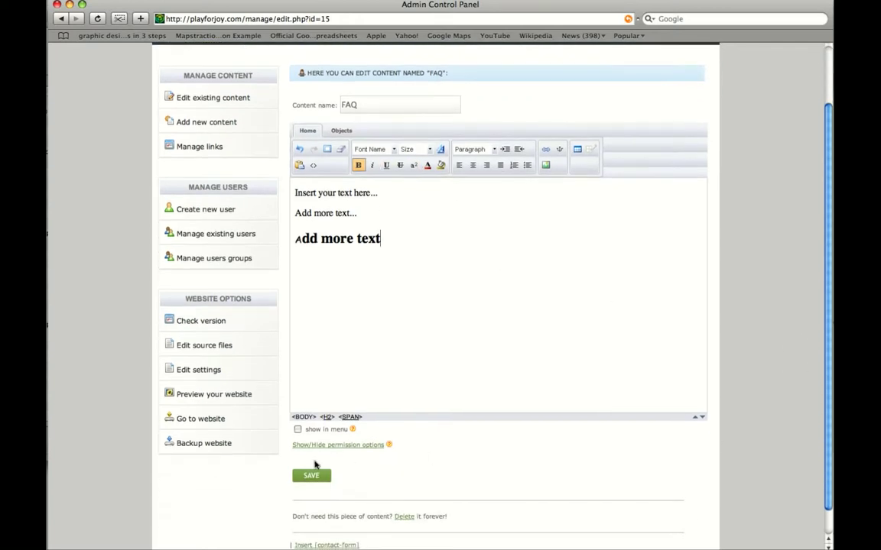
pyautogui.click(310, 477)
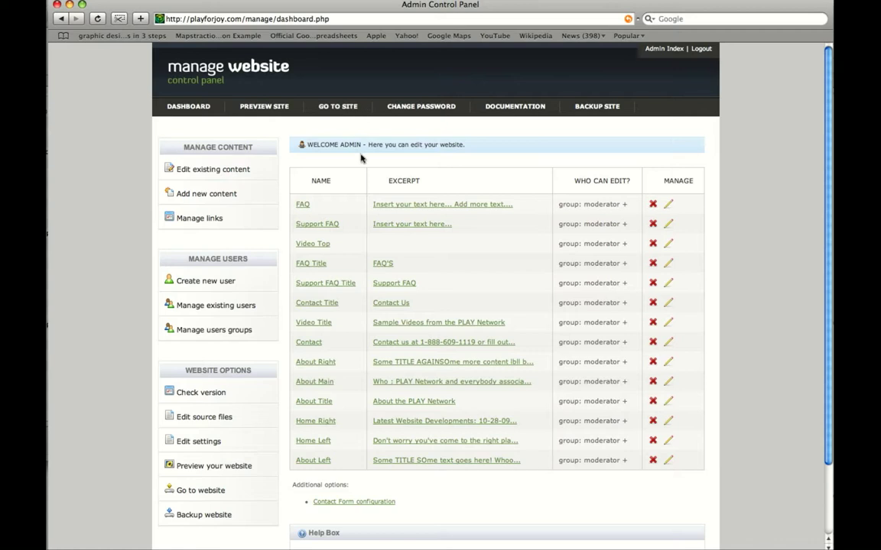
# - Open the live playforjoy.com site in a new tab and scroll through its homepage
pyautogui.click(353, 109)
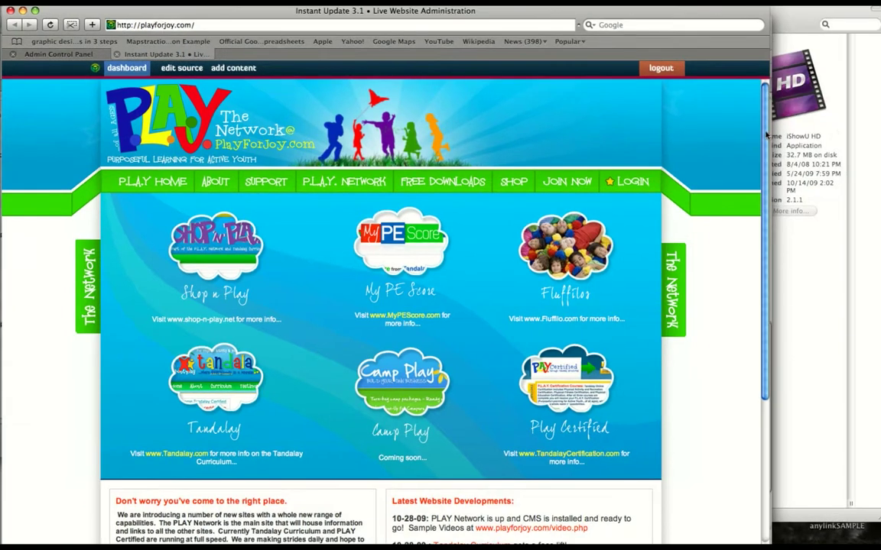
pyautogui.moveTo(766, 135); pyautogui.dragTo(765, 350)
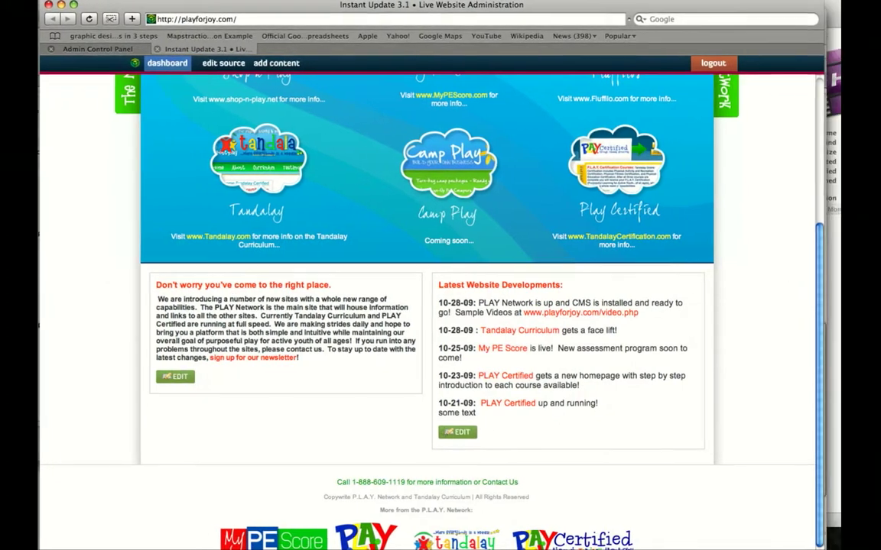
pyautogui.scroll(5, 812, 210)
# - Go to the live About page and open its Who/What/When block in the editor
pyautogui.click(244, 181)
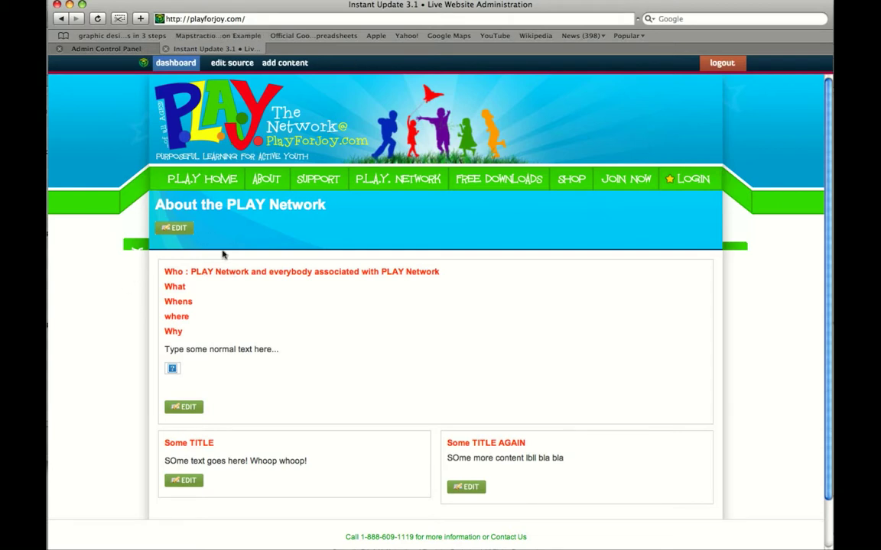
pyautogui.moveTo(419, 191)
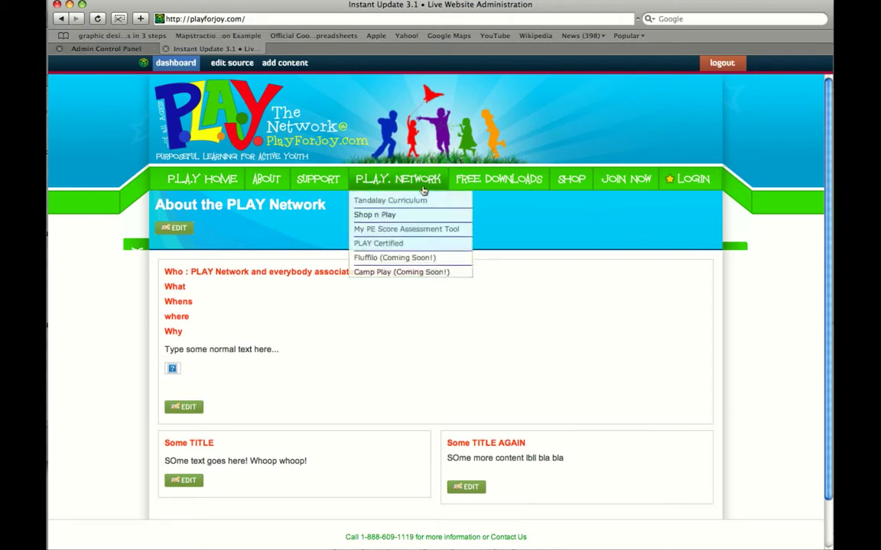
pyautogui.click(190, 408)
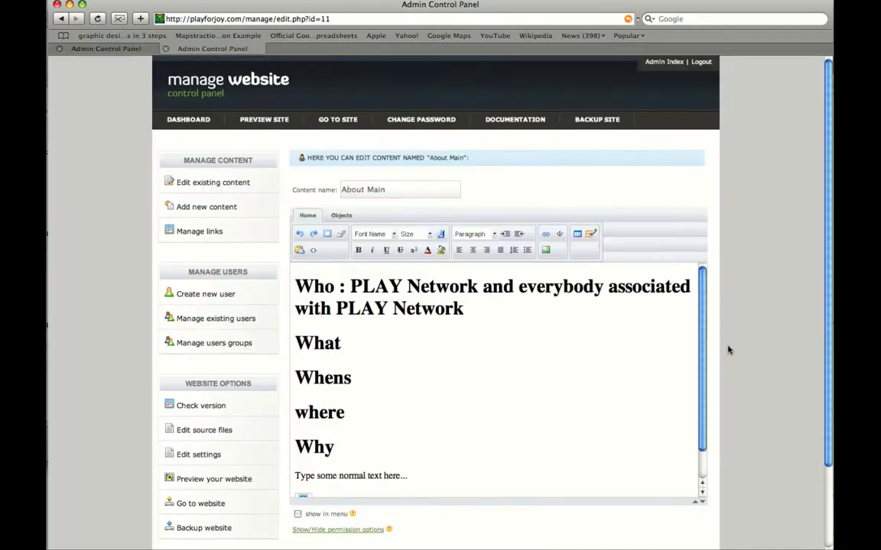
# - Delete the image placeholder and change 'What' to 'What: PLAY NETWORK'
pyautogui.scroll(-1, 657, 457)
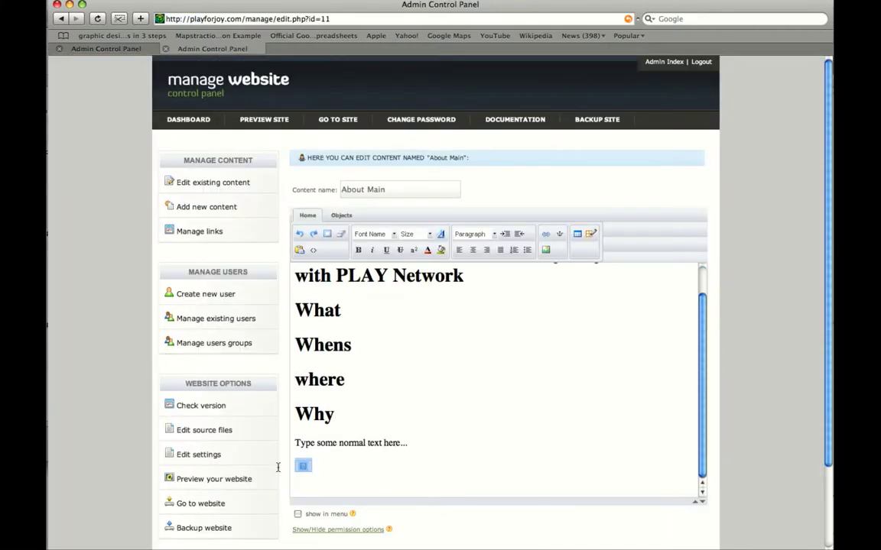
pyautogui.press('BackSpace')
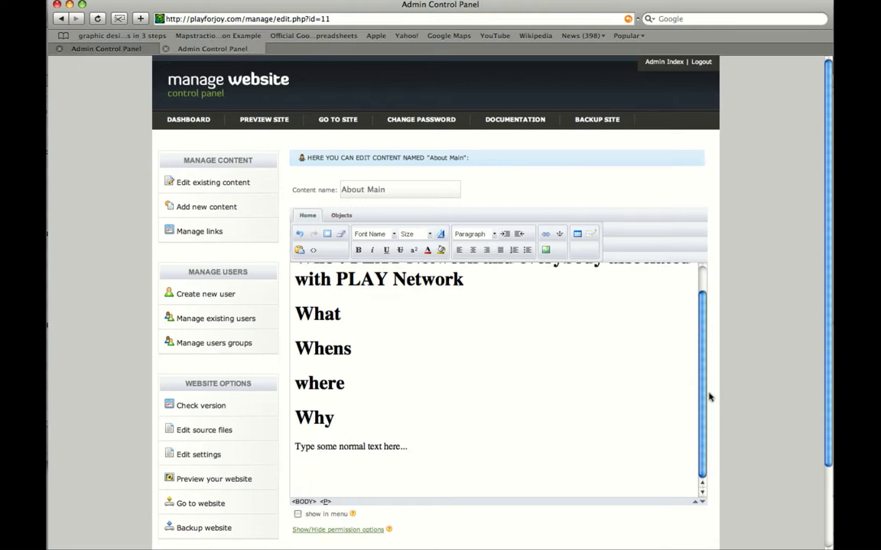
pyautogui.scroll(1, 703, 401)
pyautogui.click(343, 342)
pyautogui.write(': P')
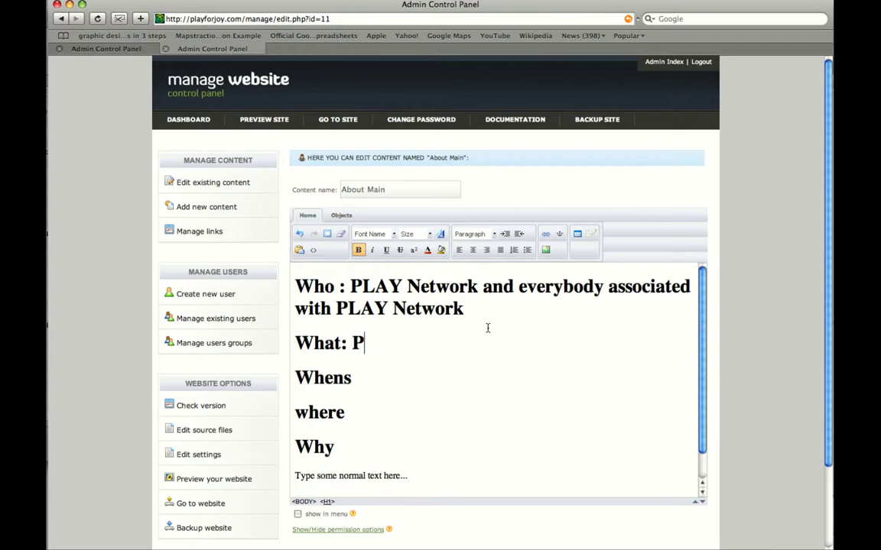
pyautogui.write('LAY NETWORK')
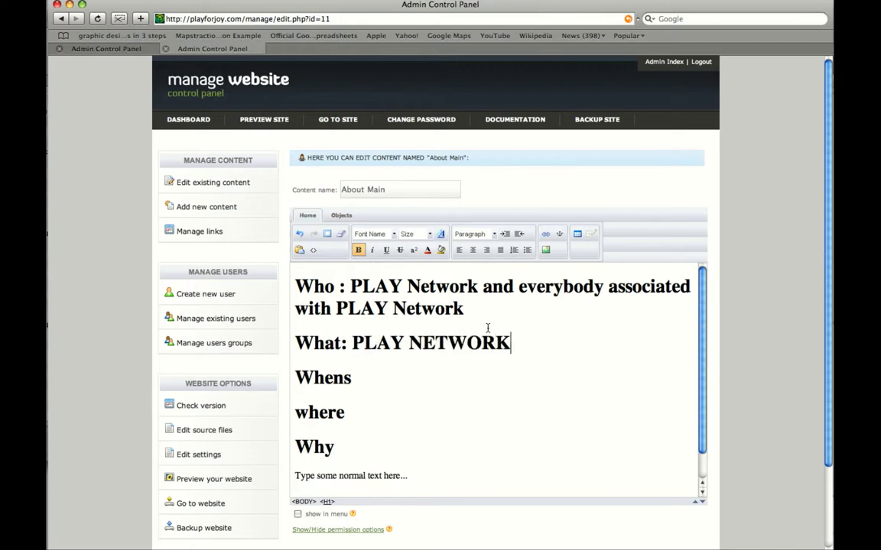
# - Change 'Whens' to 'When: Any time' and save the About Main content
pyautogui.click(398, 382)
pyautogui.press('BackSpace')
pyautogui.write(': ANy')
pyautogui.press('BackSpace')
pyautogui.press('BackSpace')
pyautogui.write('ny time')
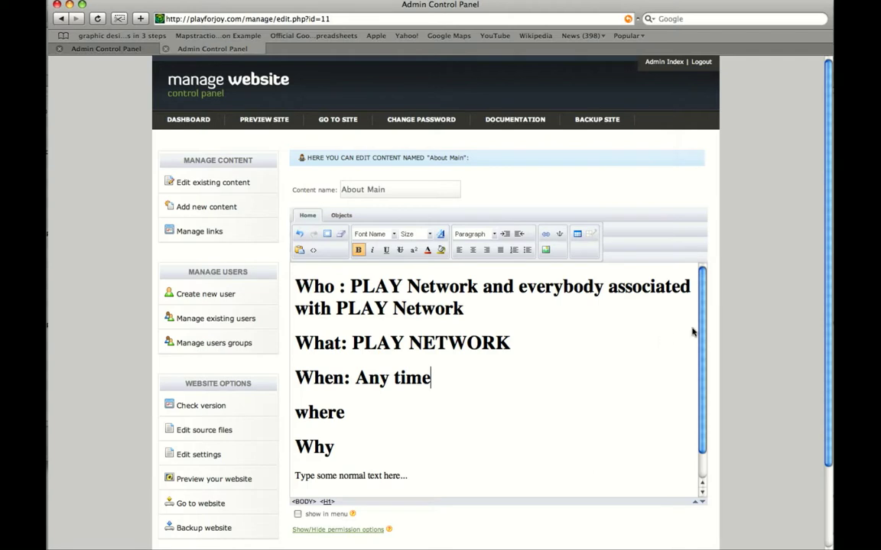
pyautogui.scroll(-1, 629, 352)
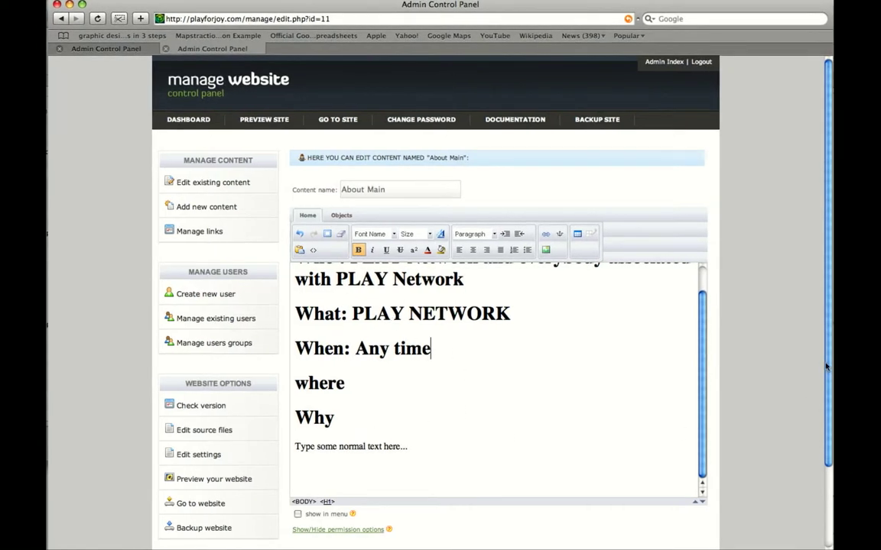
pyautogui.scroll(-3, 719, 438)
pyautogui.click(311, 488)
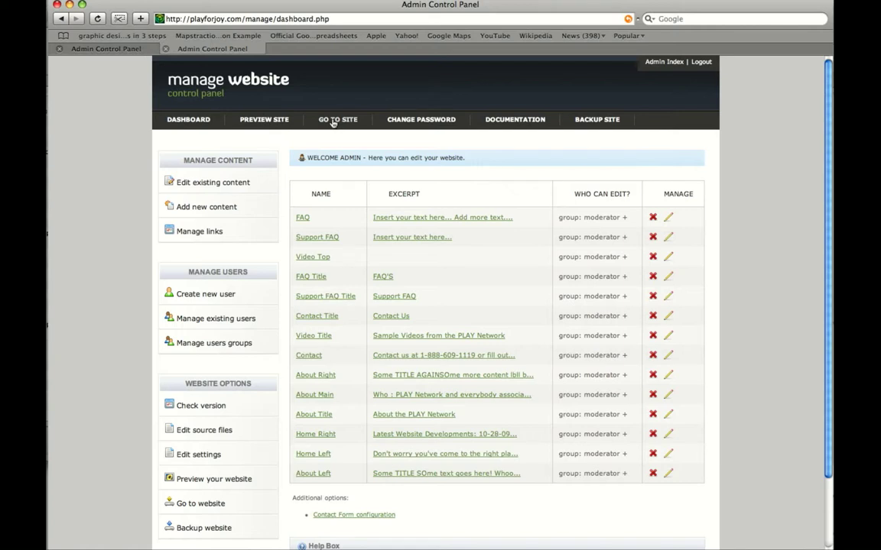
pyautogui.click(254, 123)
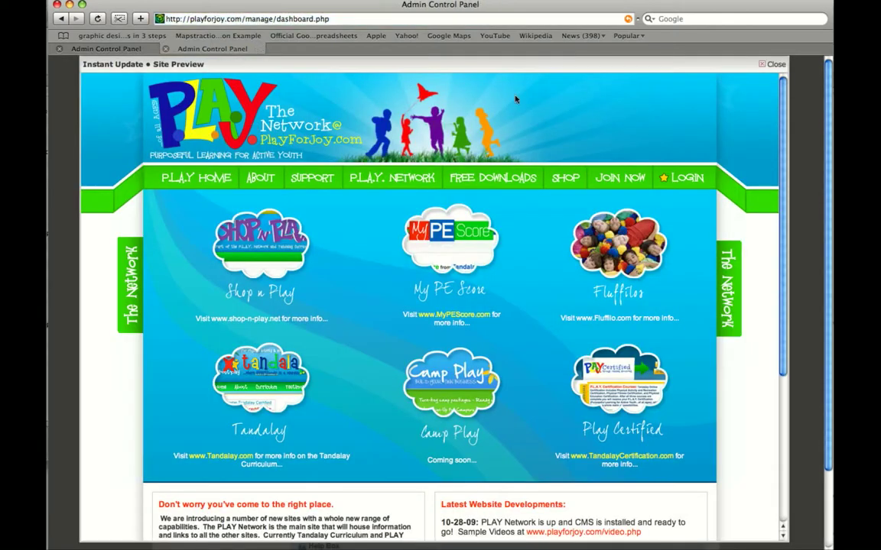
pyautogui.moveTo(785, 236); pyautogui.dragTo(785, 183)
pyautogui.click(260, 177)
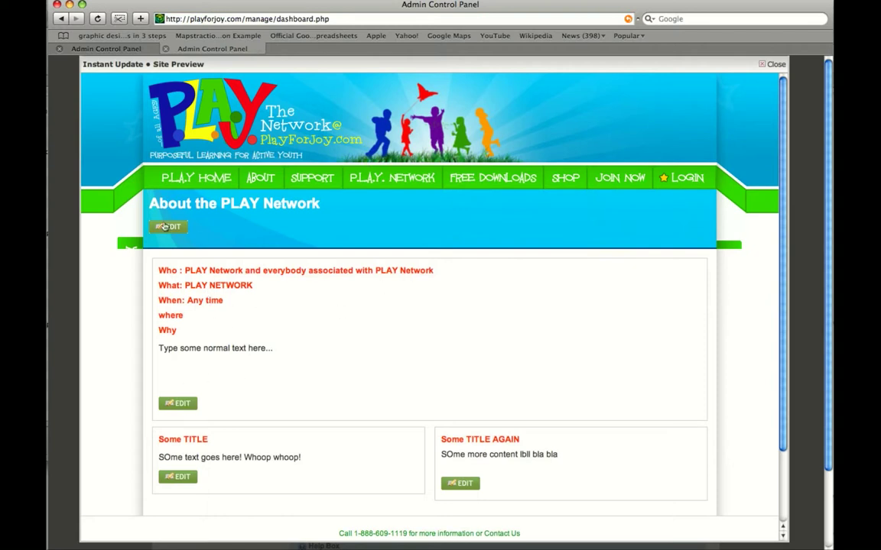
pyautogui.click(757, 66)
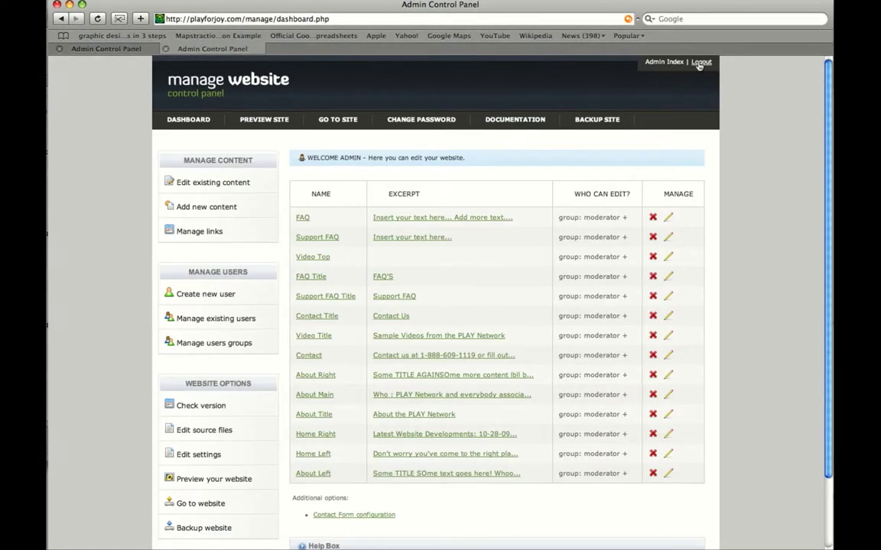
# - Log out and load the public playforjoy.com home page
pyautogui.click(699, 62)
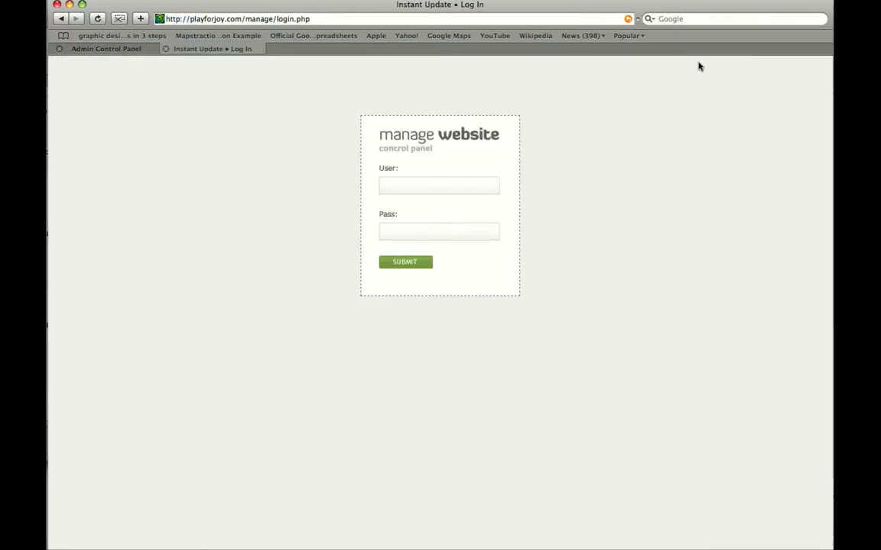
pyautogui.moveTo(327, 23); pyautogui.dragTo(242, 23)
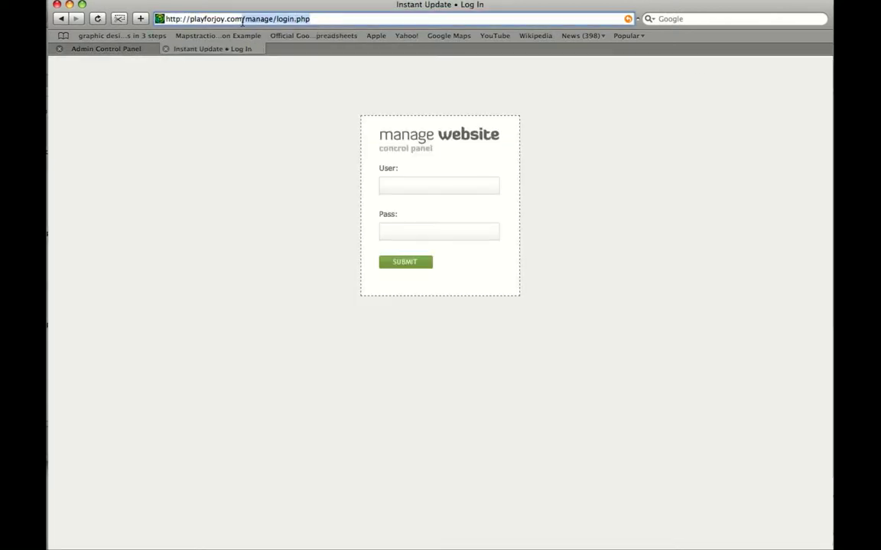
pyautogui.press('BackSpace')
pyautogui.press('Return')
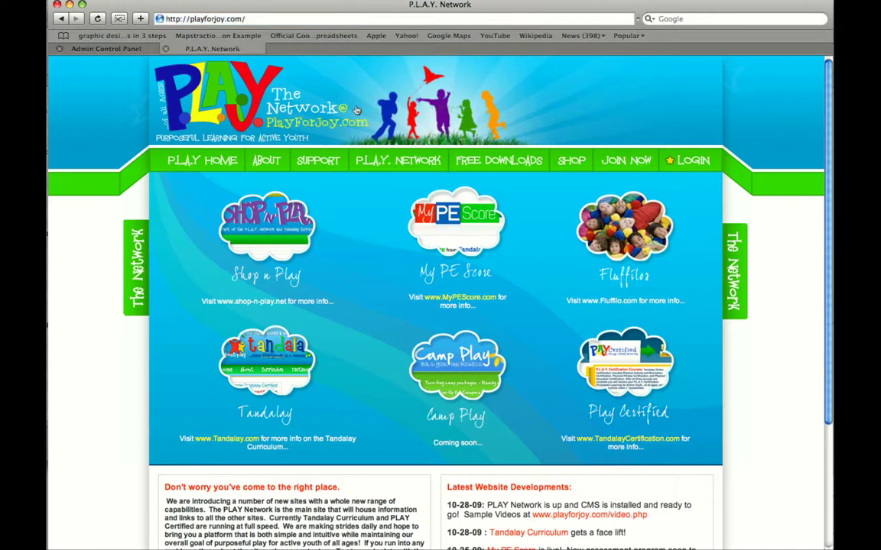
# - Open the About the PLAY Network page and check the new What and When lines
pyautogui.click(265, 160)
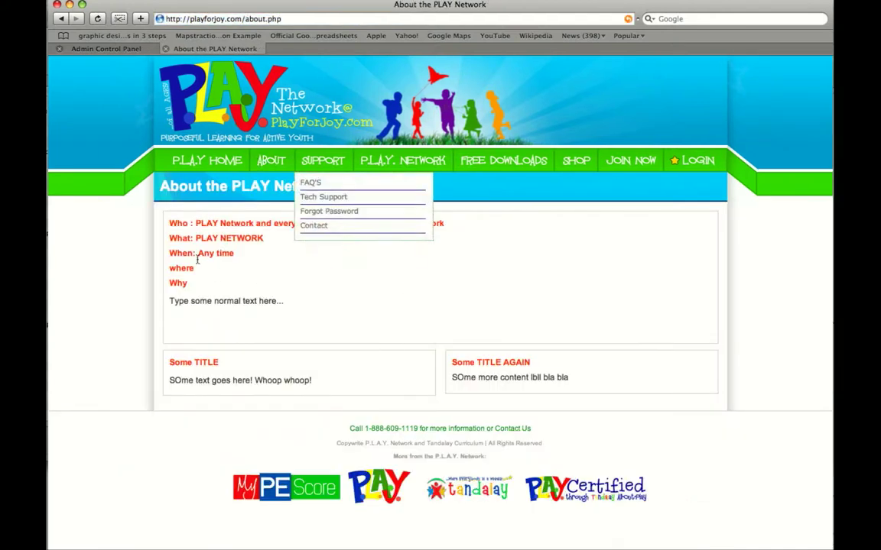
pyautogui.moveTo(257, 250); pyautogui.dragTo(196, 217)
pyautogui.click(466, 277)
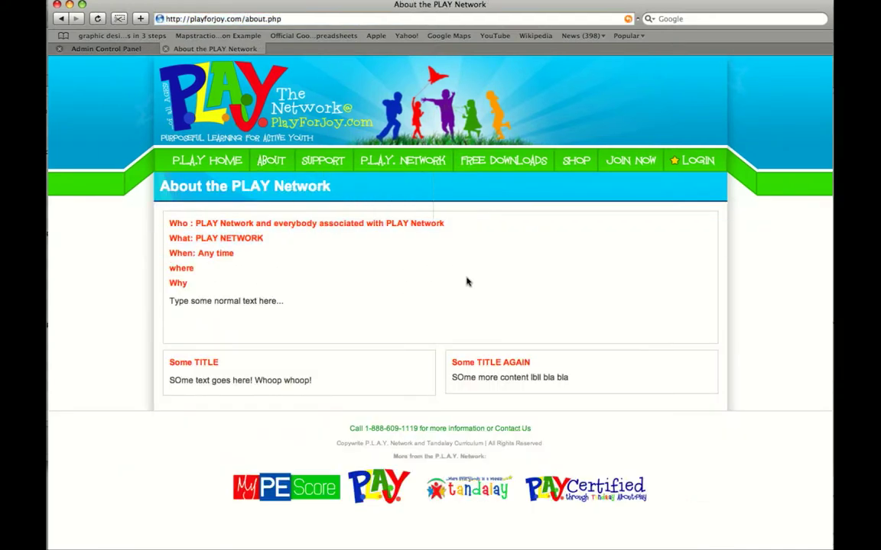